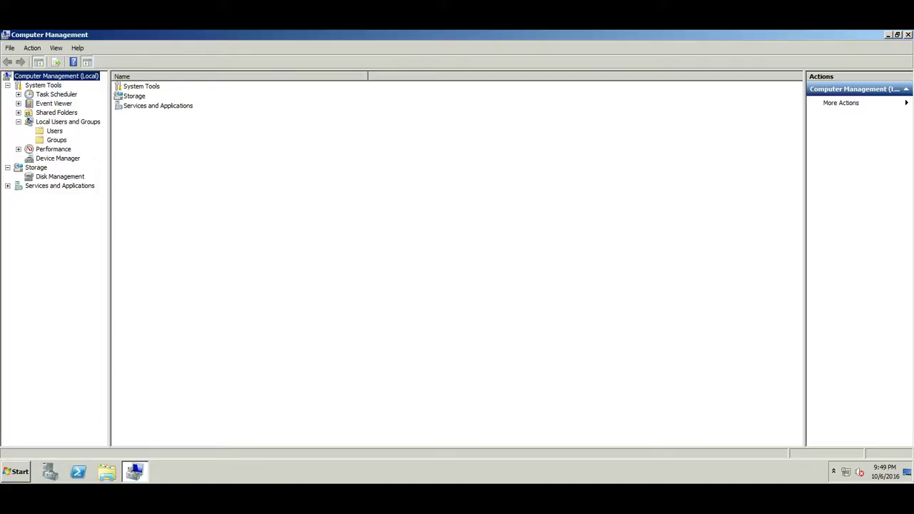
- Rename the built-in Administrator account in the local Users list as admin
click(54, 131)
click(136, 87)
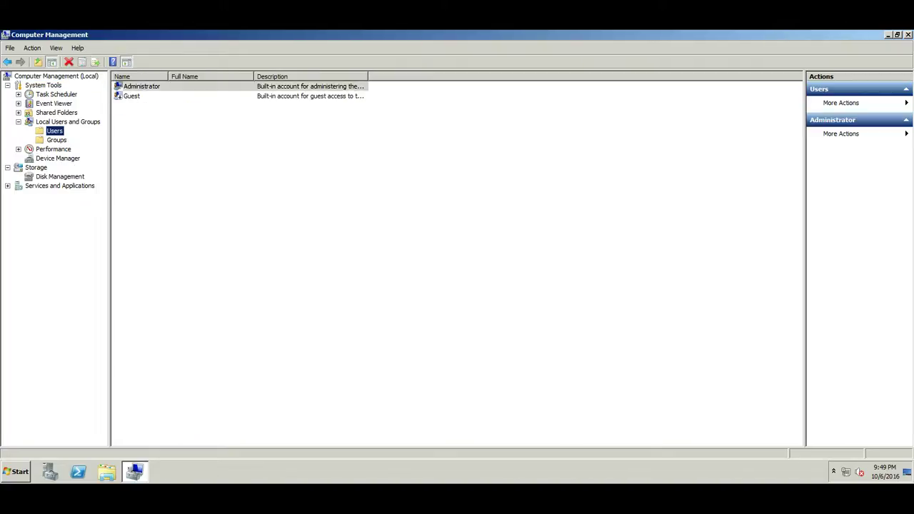
right_click(153, 86)
click(175, 131)
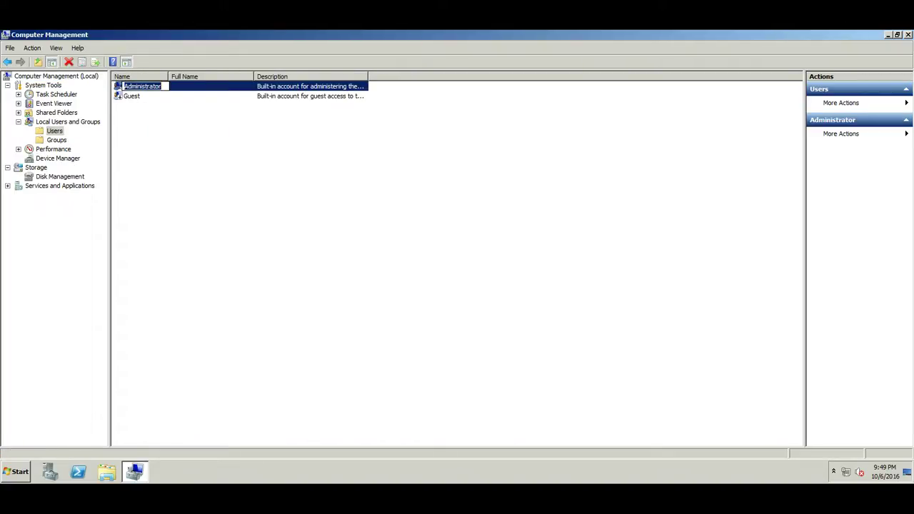
text(admin)
key(Return)
click(322, 200)
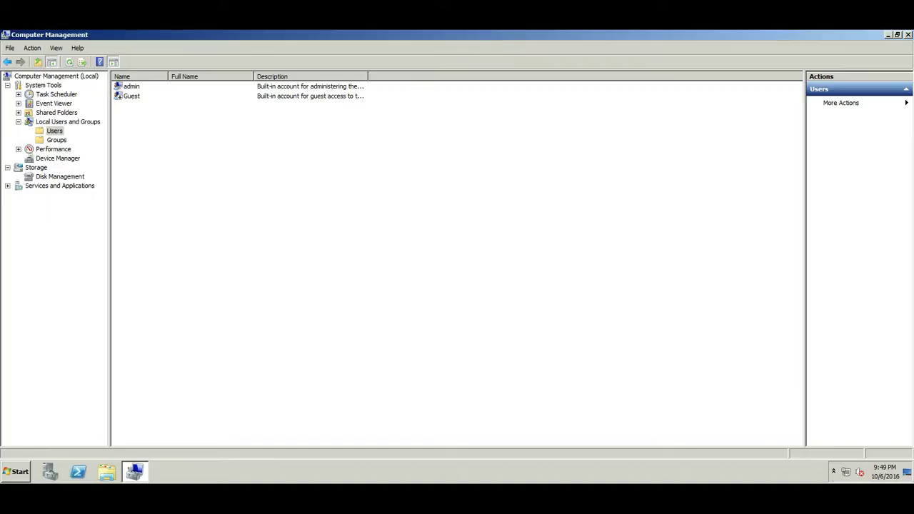
- Close Computer Management and log off the current Windows session
key(alt+F4)
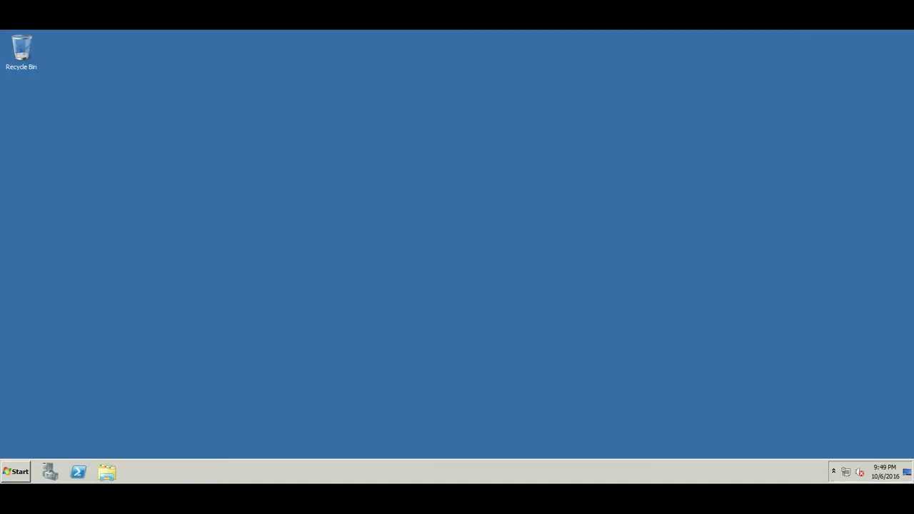
key(super)
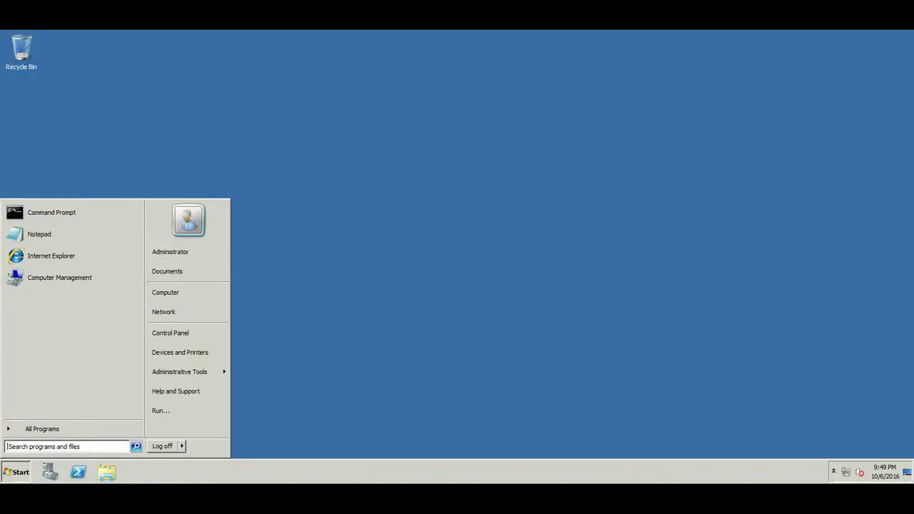
click(163, 446)
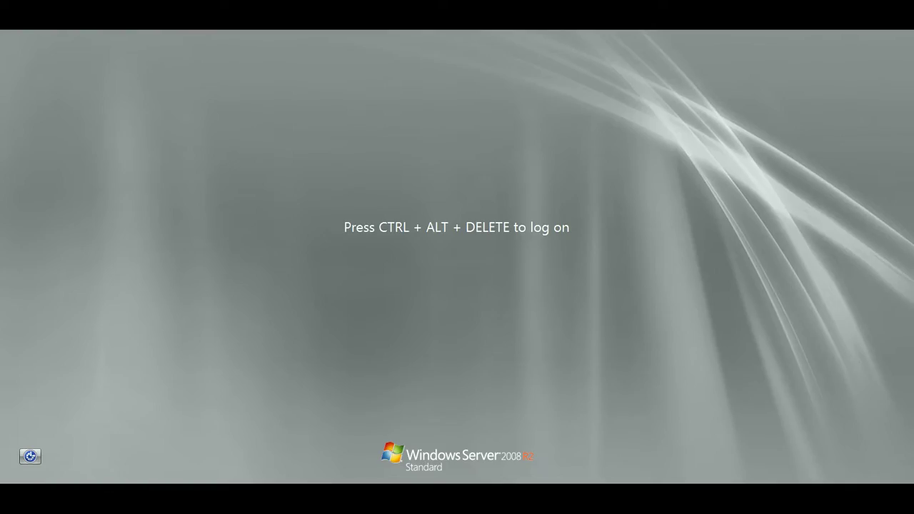
- Try to log on to the admin account with the account password
key(ctrl+alt+Delete)
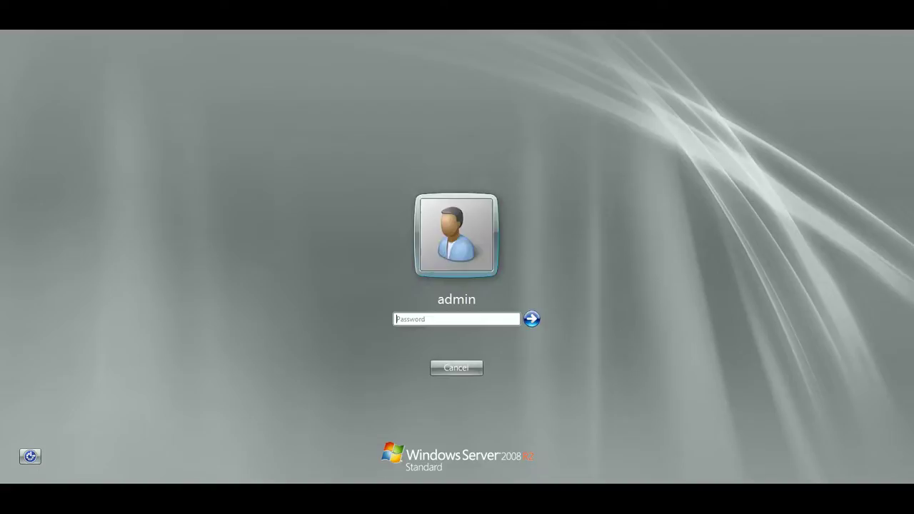
key(Caps_Lock)
text(•)
key(Caps_Lock)
text(••sword)
key(Return)
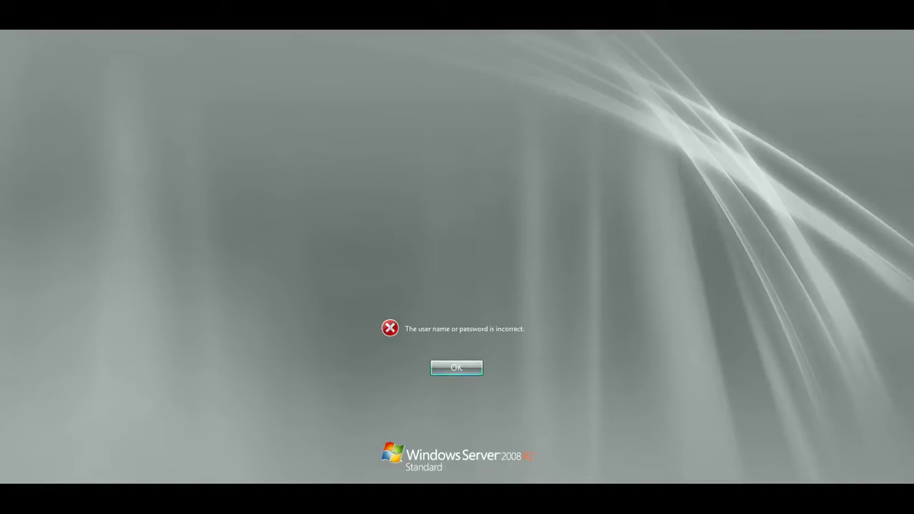
key(Return)
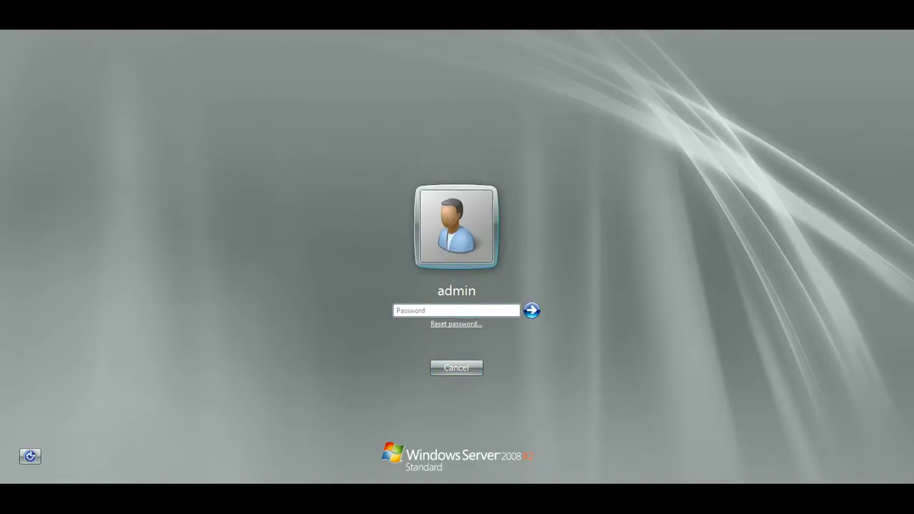
- Retry the admin logon by entering the account password again, and cancel out of the logon
key(Caps_Lock)
text(a)
key(Caps_Lock)
text(aaaaaaa)
key(Return)
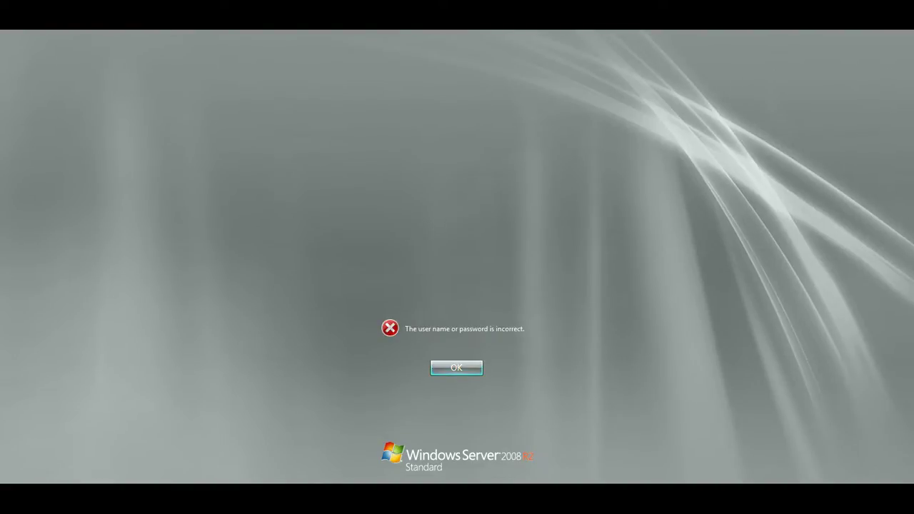
key(Return)
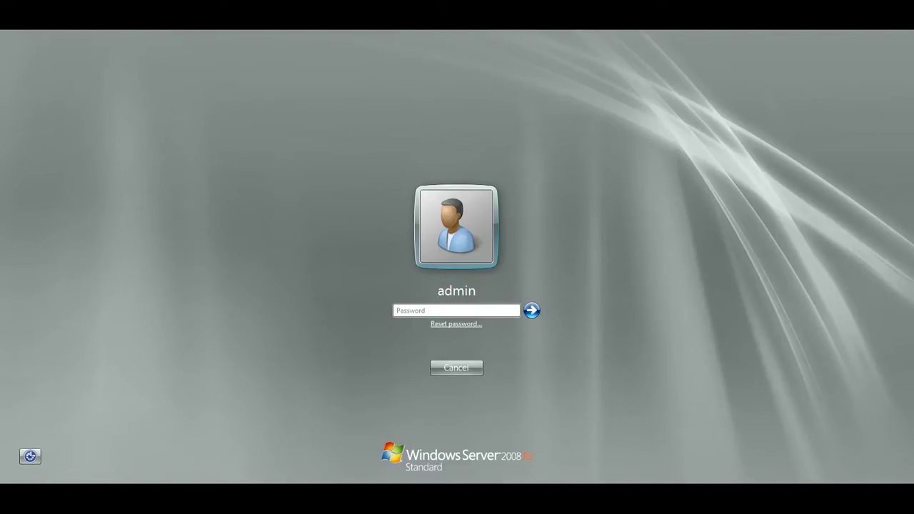
key(Escape)
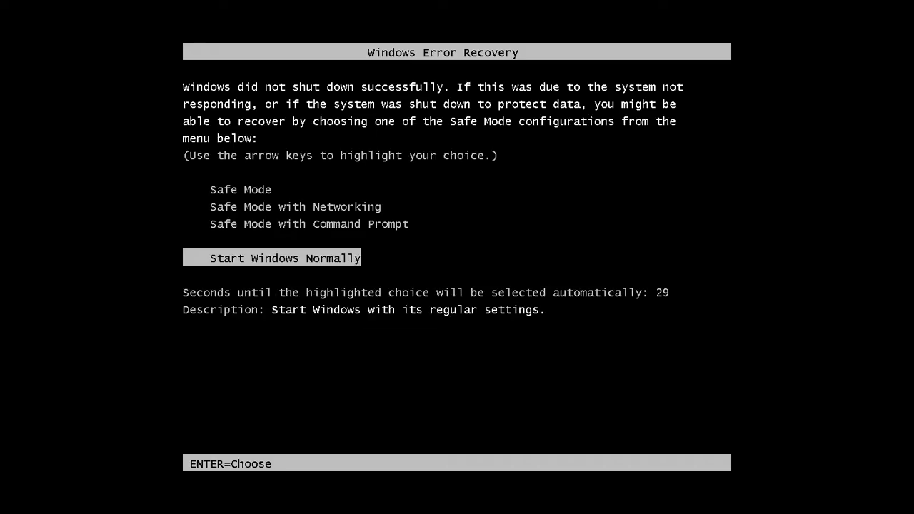
- Start Windows normally from Windows Error Recovery and log on to the admin account with the account password
key(Return)
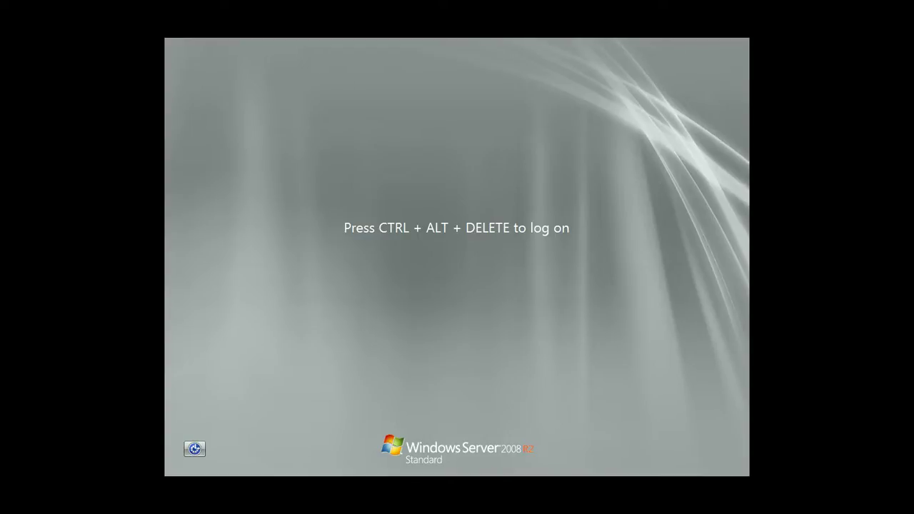
key(ctrl+alt+Delete)
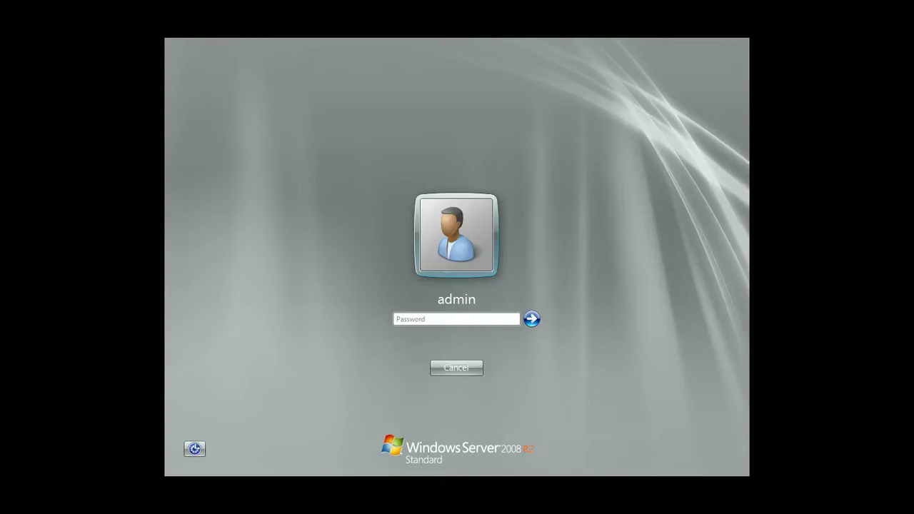
text(********)
key(Return)
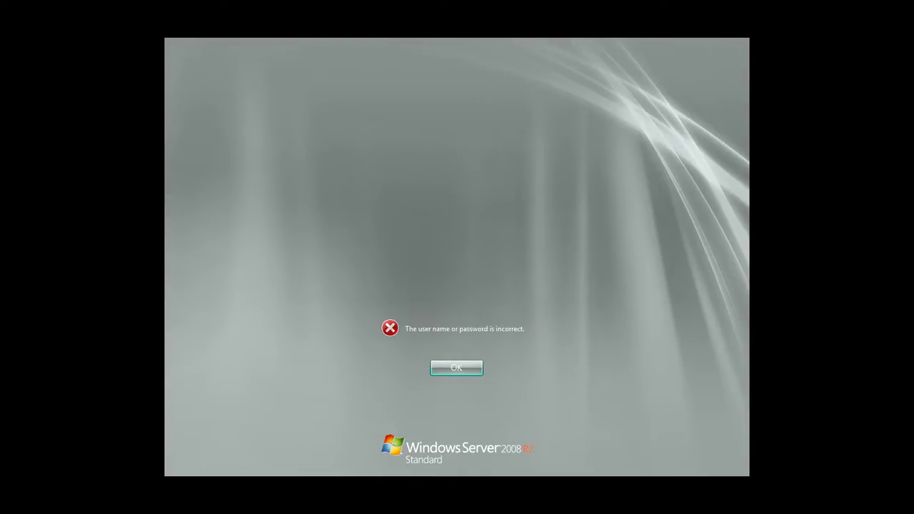
key(Return)
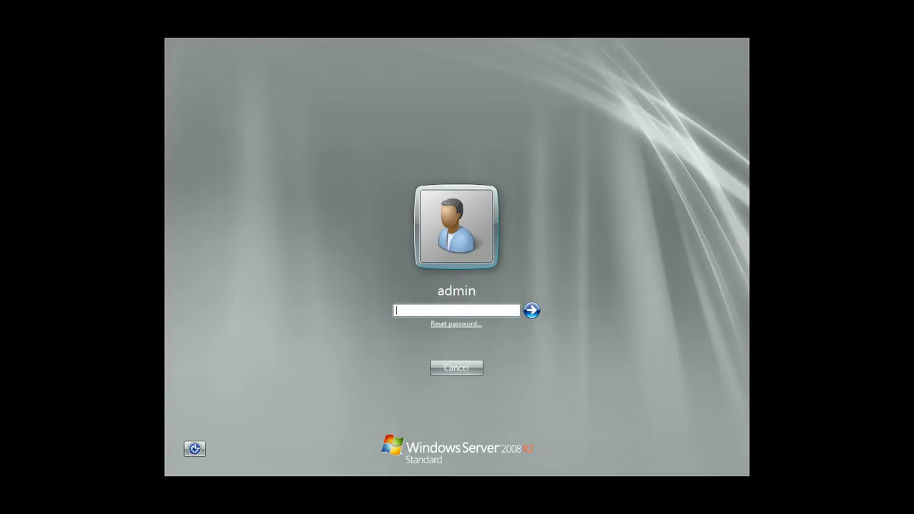
text(*******)
key(Return)
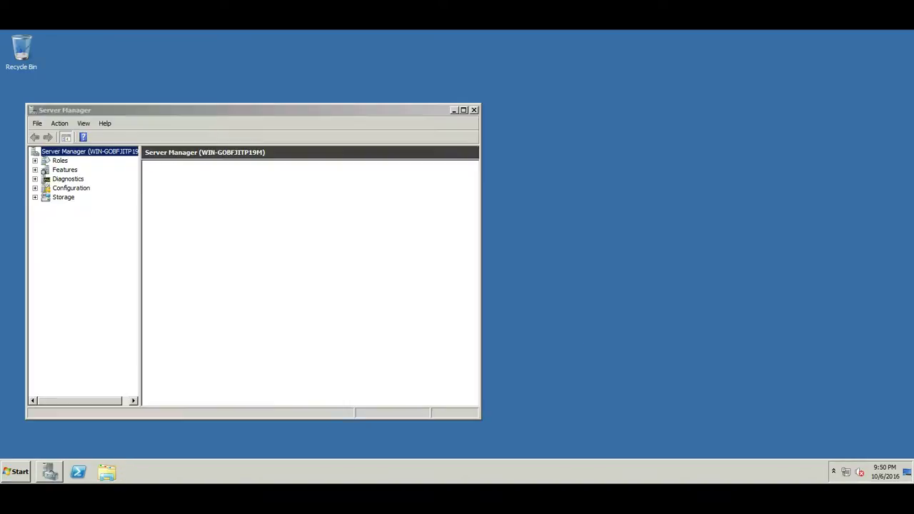
- Close Server Manager and open Computer Management from the administrative tools
key(alt+F4)
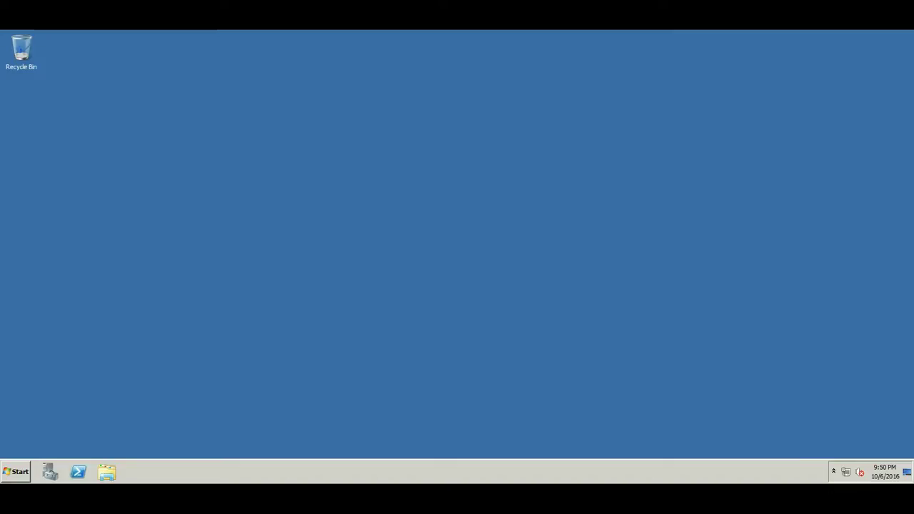
key(super)
mouse_move(180, 371)
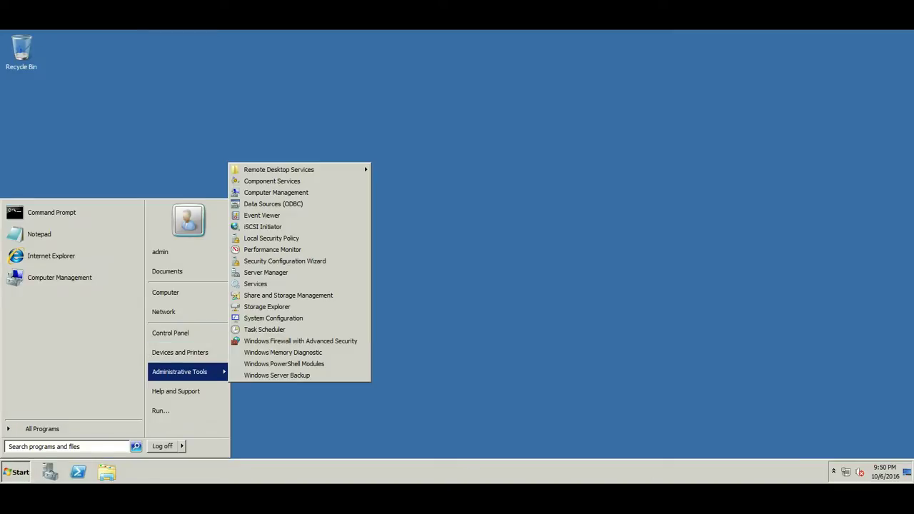
key(Up)
key(Up)
key(Up)
key(Up)
key(Up)
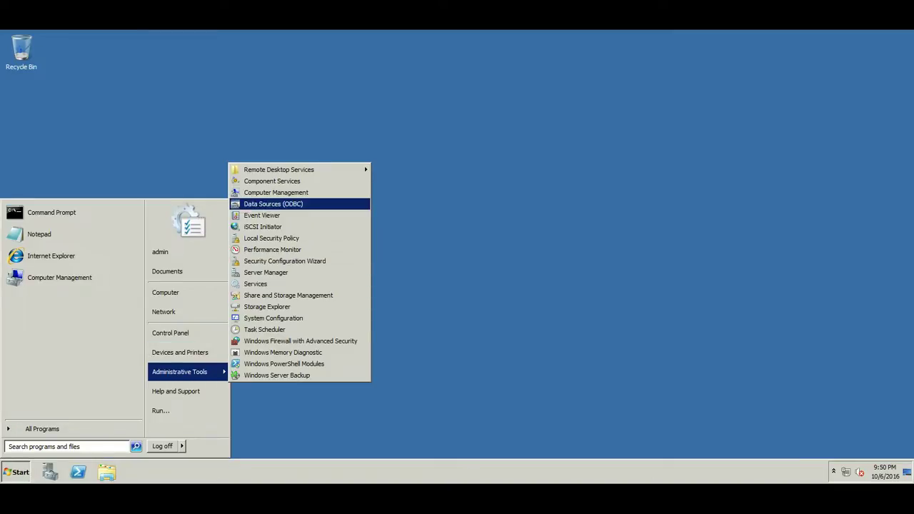
key(Return)
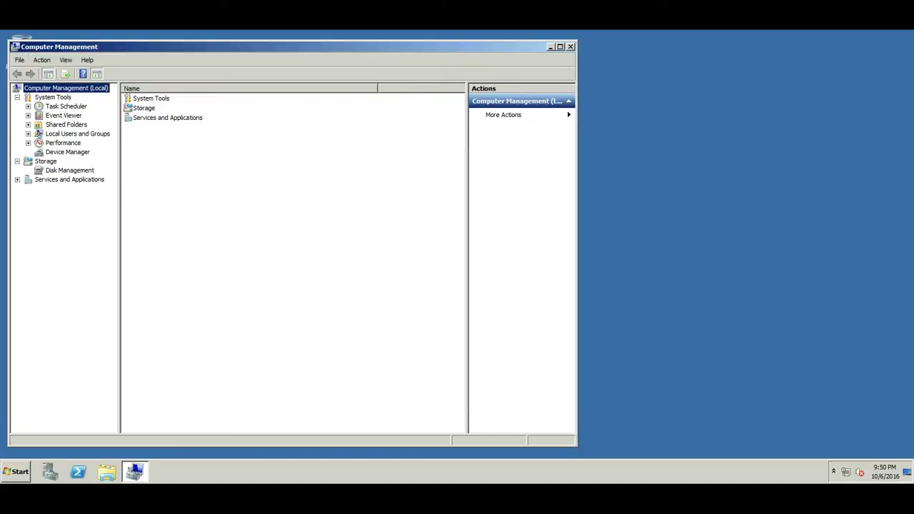
- Rename the admin account in the Users folder of Local Users and Groups as ssl
drag(286, 48, 424, 48)
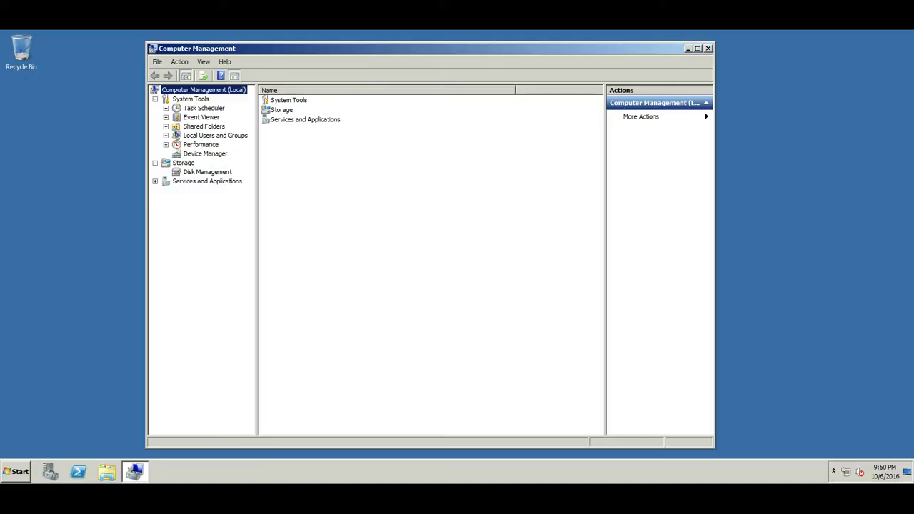
click(166, 136)
click(202, 145)
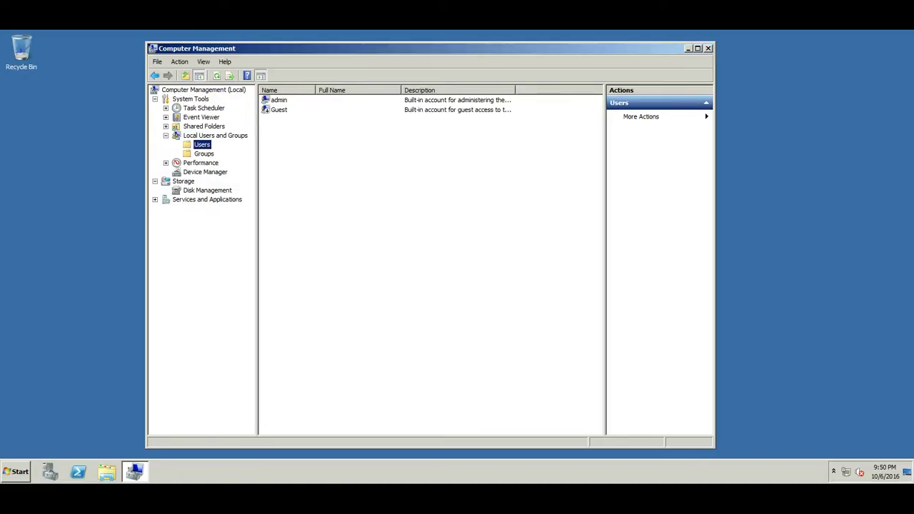
right_click(275, 100)
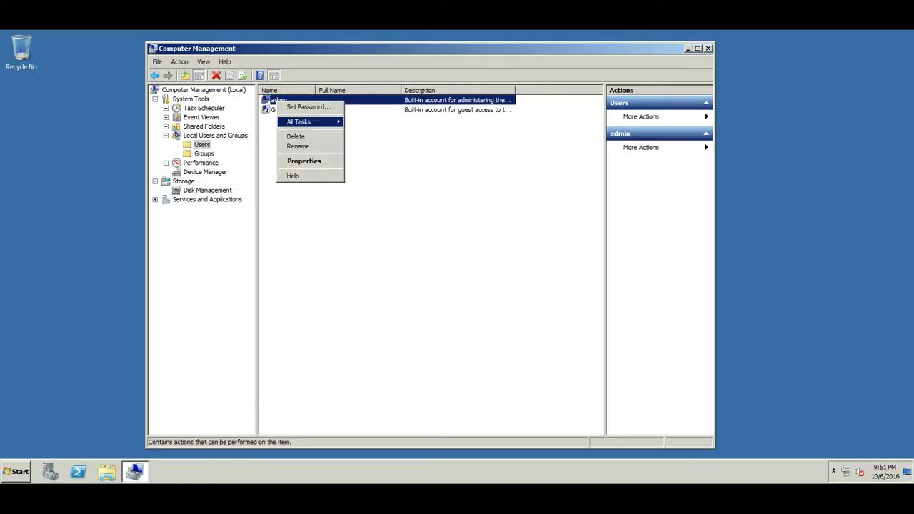
key(Return)
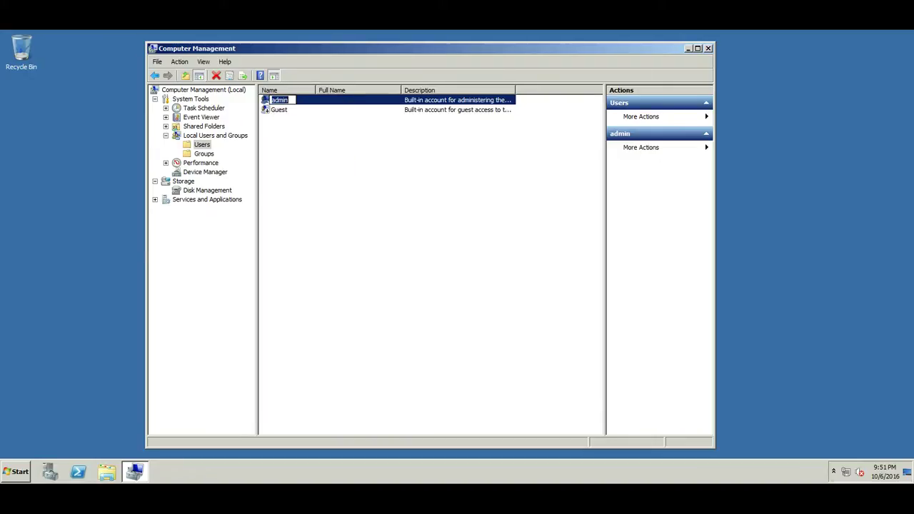
key(BackSpace)
text(ssl)
key(Return)
click(414, 228)
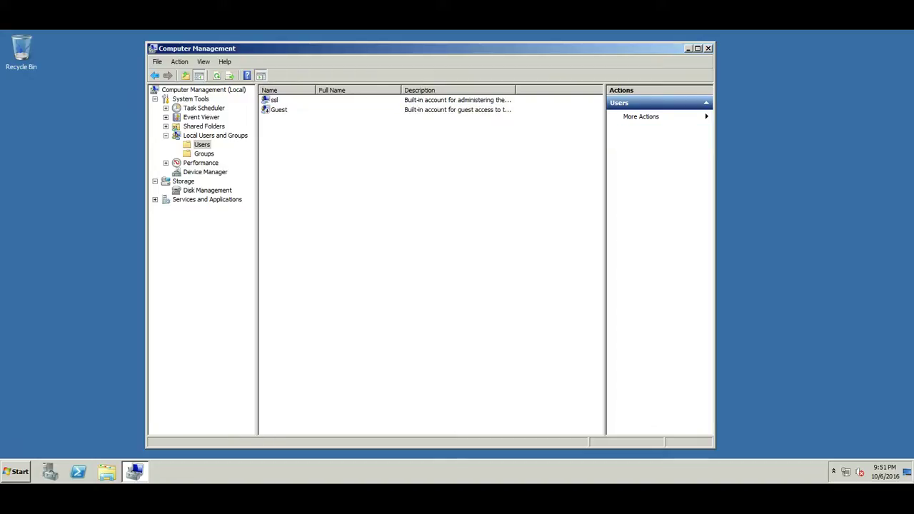
- Close Computer Management and log off the admin session
key(alt+F4)
key(super)
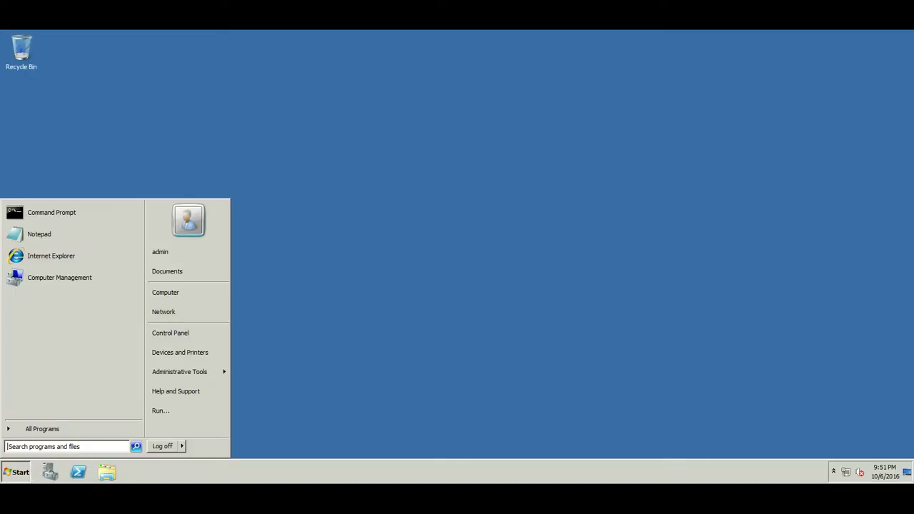
click(163, 447)
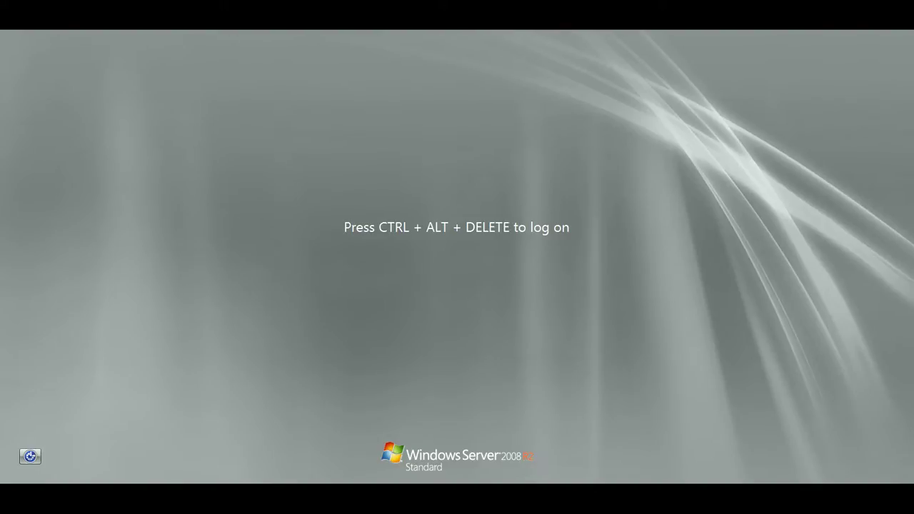
- Log on to the ssl account with the account password
key(ctrl+alt+Delete)
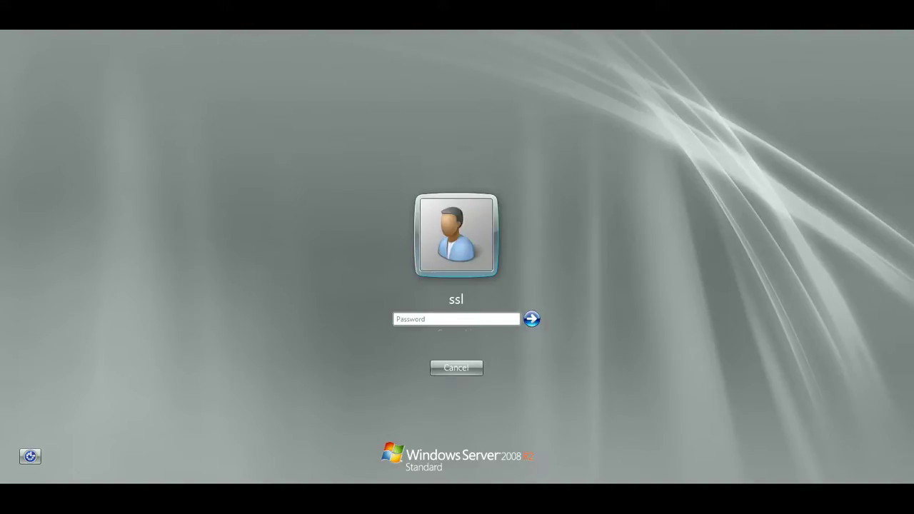
text(•••••••)
key(Return)
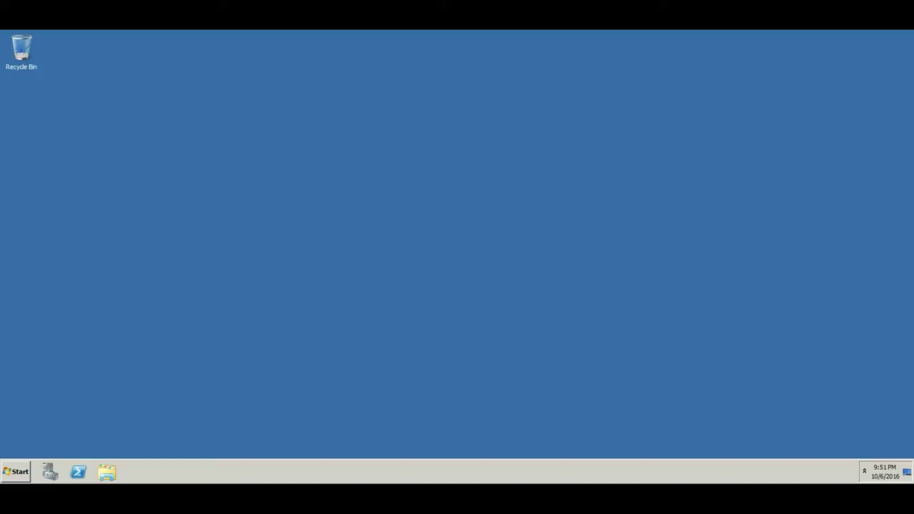
- Open Computer Management and display the Users folder under Local Users and Groups
key(super)
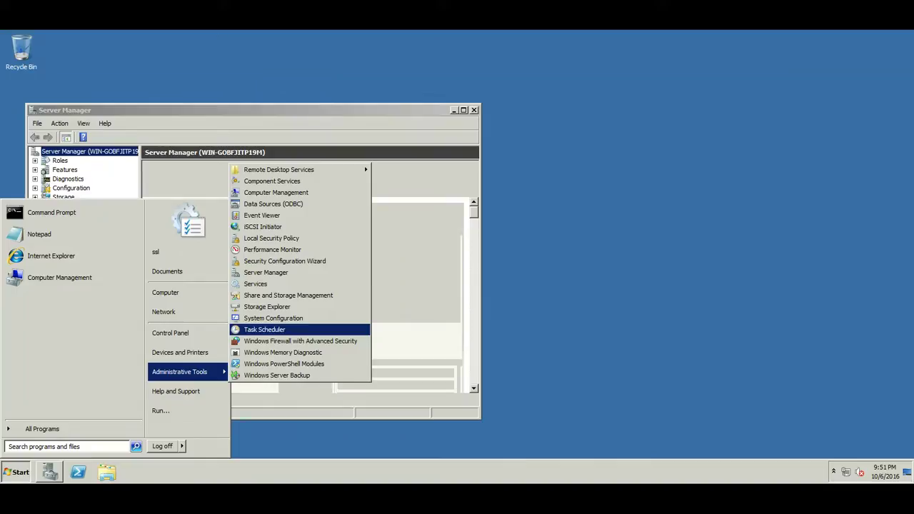
click(276, 193)
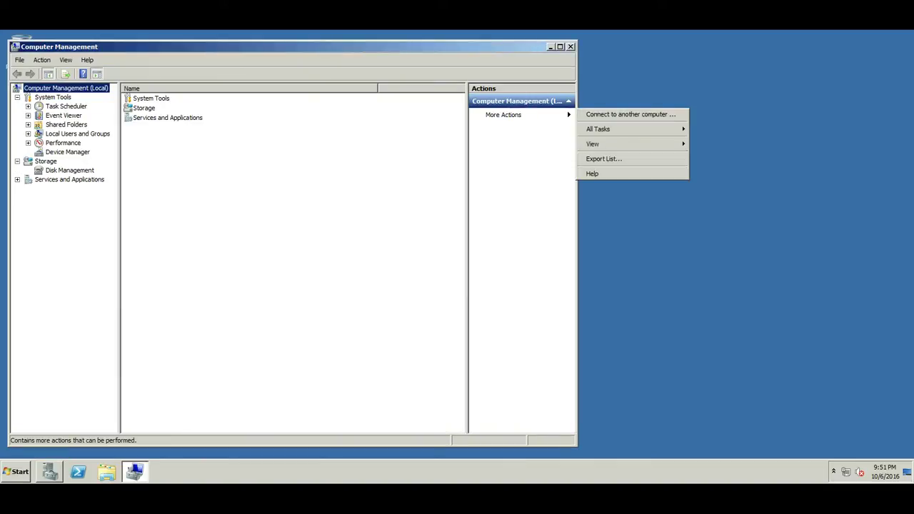
click(503, 115)
click(27, 135)
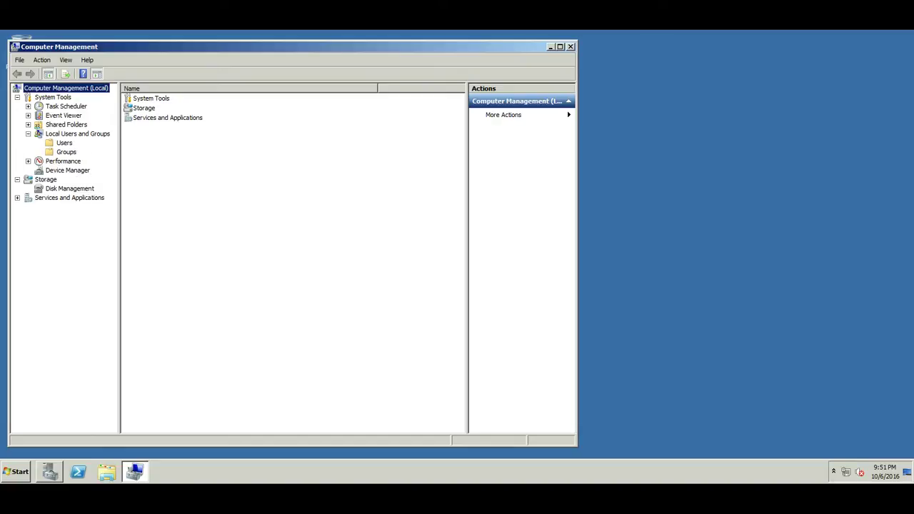
click(64, 142)
- Move the Computer Management window aside and close Server Manager to uncover the users list
drag(250, 47, 402, 40)
click(96, 111)
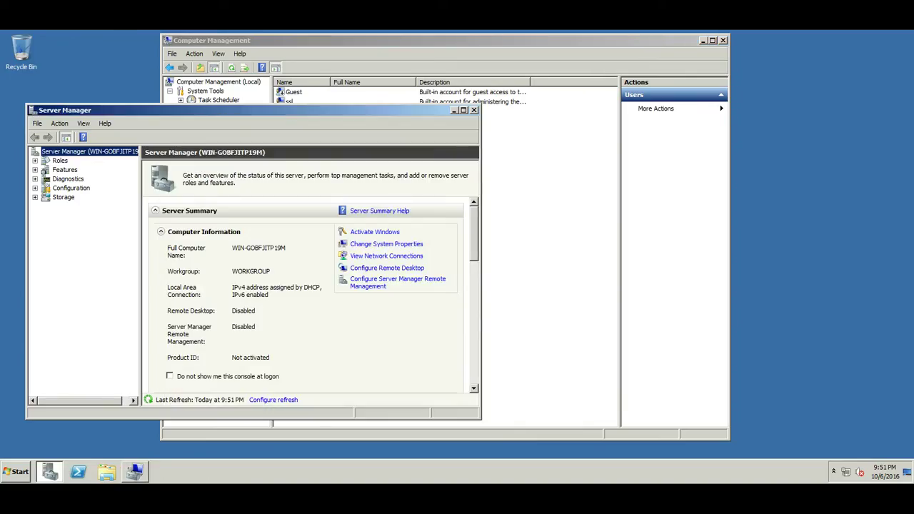
click(474, 110)
- View the general properties of the ssl account in the Users folder and close them without changes
click(288, 101)
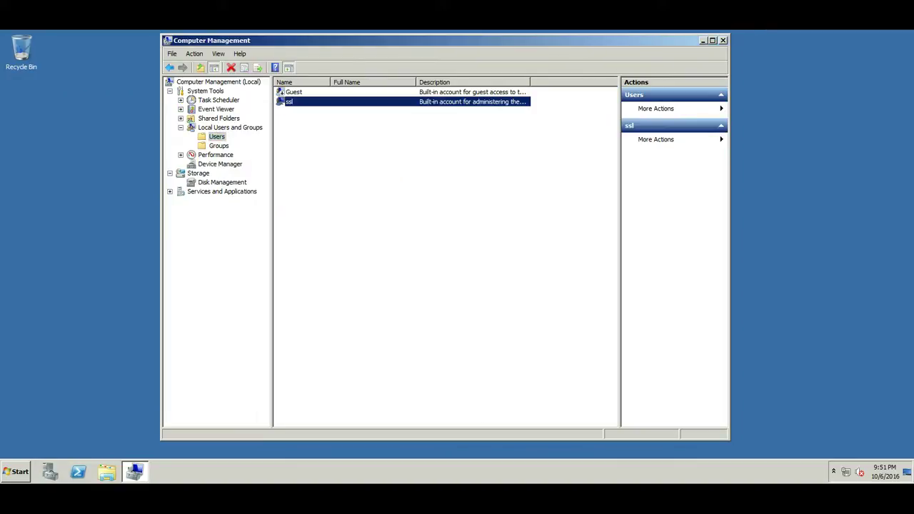
right_click(288, 101)
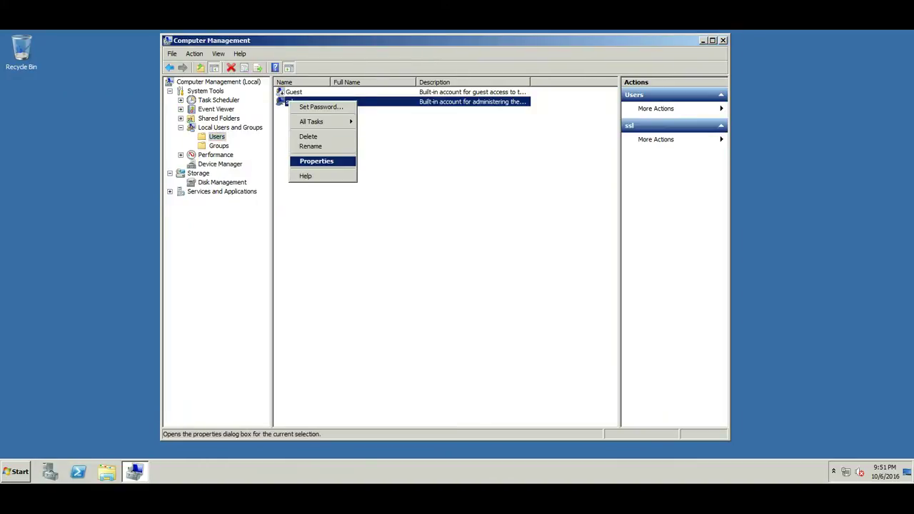
key(Return)
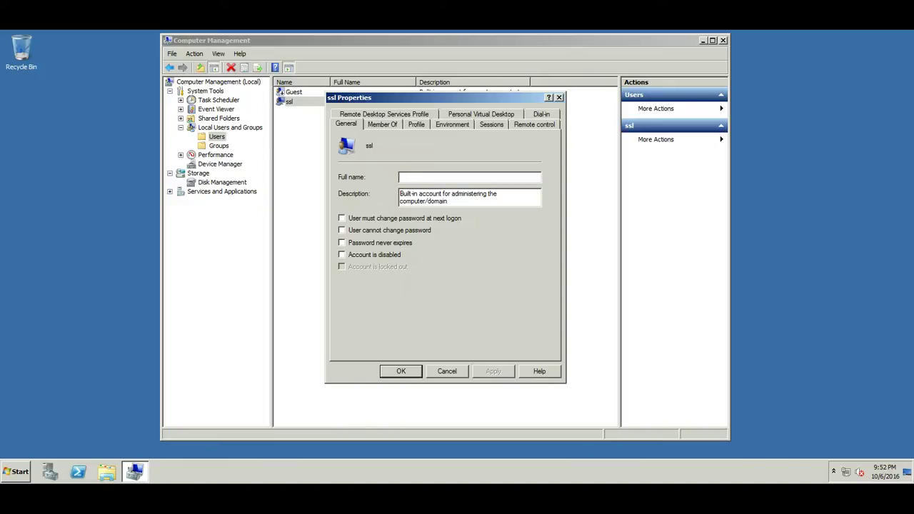
key(Escape)
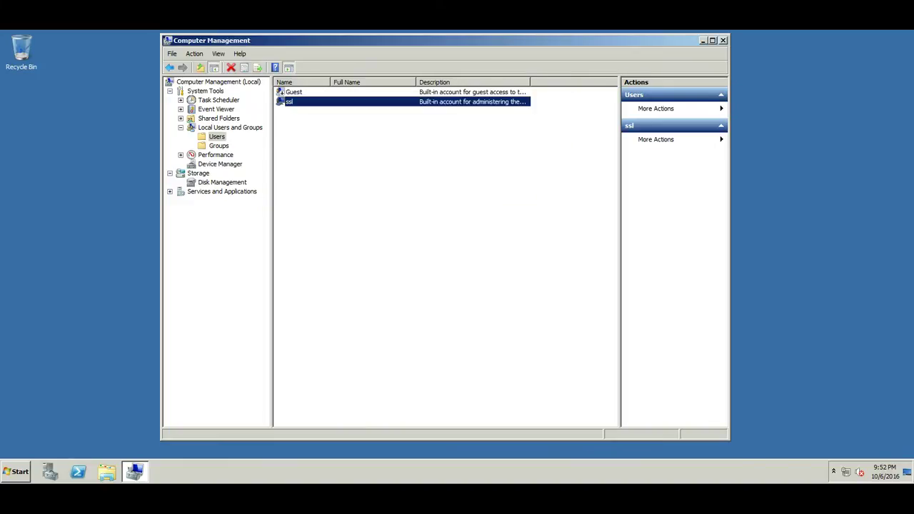
- Rename the ssl account in the Users folder as adm
key(shift+F10)
key(Down)
key(Down)
key(Down)
key(Down)
key(Up)
key(Return)
text(adm)
key(Return)
- Close Computer Management and lock the current session
key(alt+F4)
key(super)
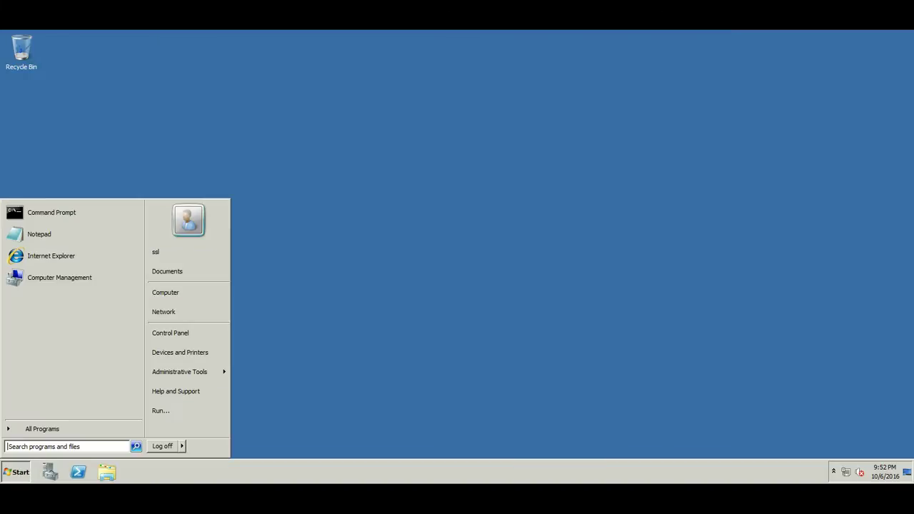
click(182, 446)
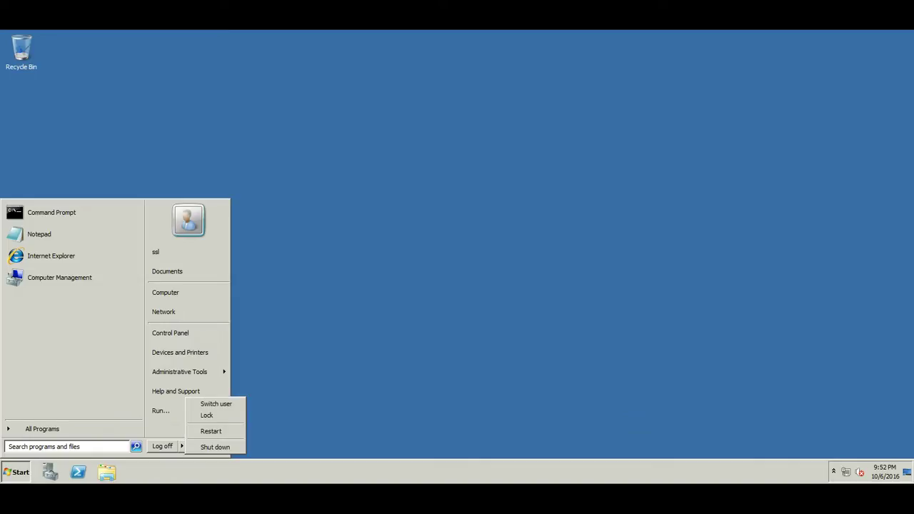
key(Up)
key(Up)
key(Up)
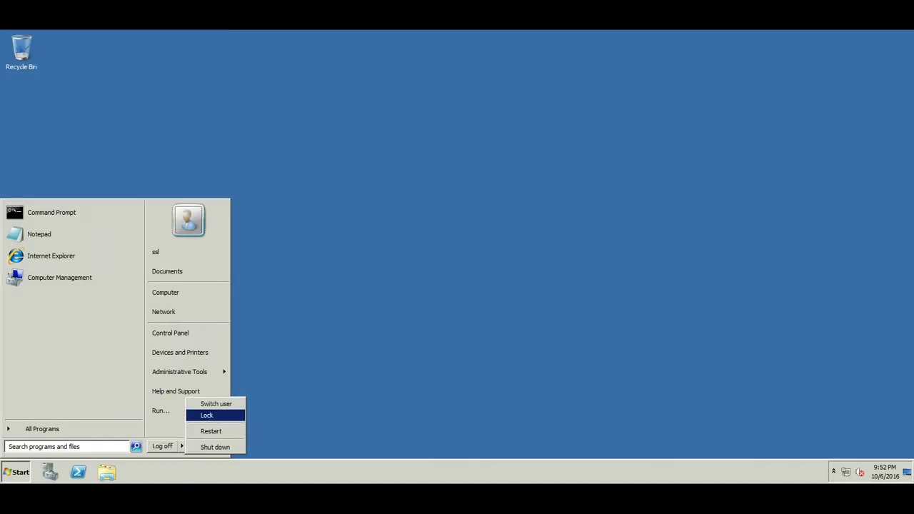